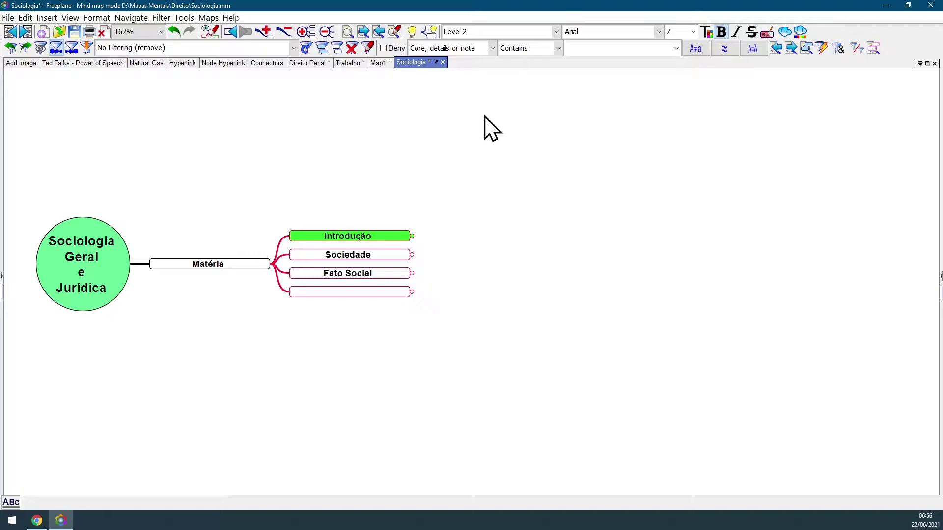
Step: Turn on Map overview from the canvas context menu
{"action": "right_click", "coordinate": [459, 85]}
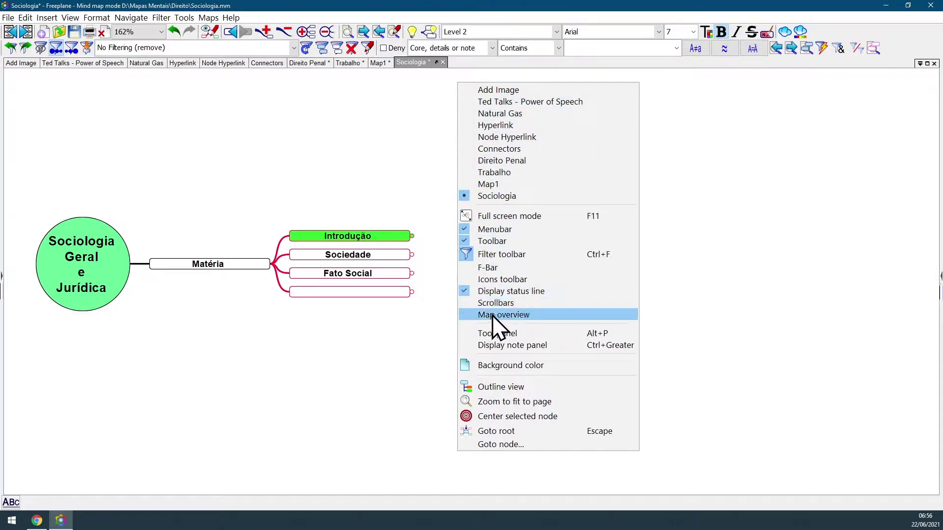
{"action": "left_click", "coordinate": [540, 315]}
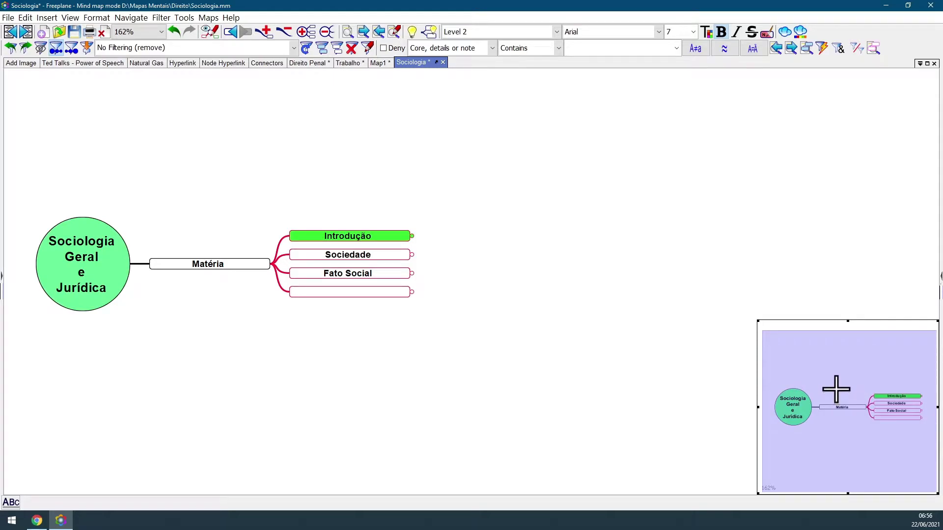
{"action": "scroll", "coordinate": [836, 388], "scroll_direction": "up", "scroll_amount": 1}
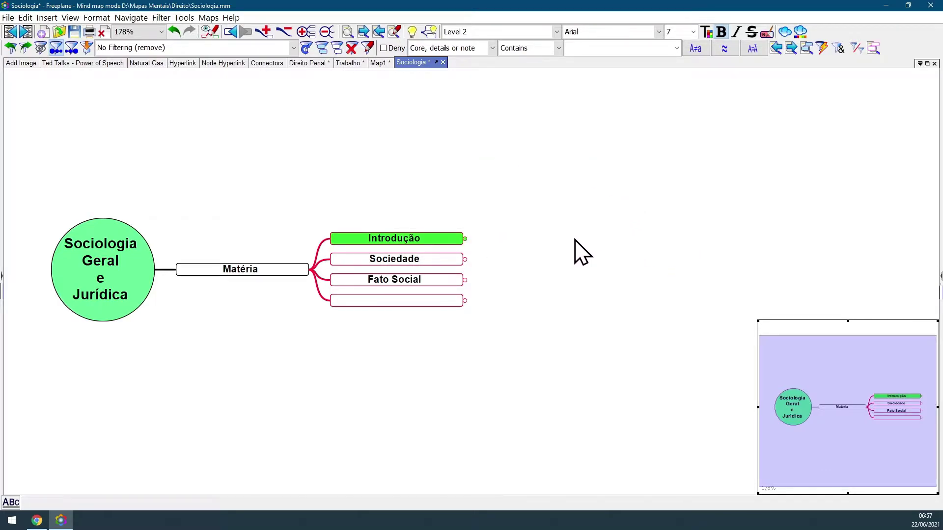
{"action": "scroll", "coordinate": [555, 307], "scroll_direction": "down", "scroll_amount": 3}
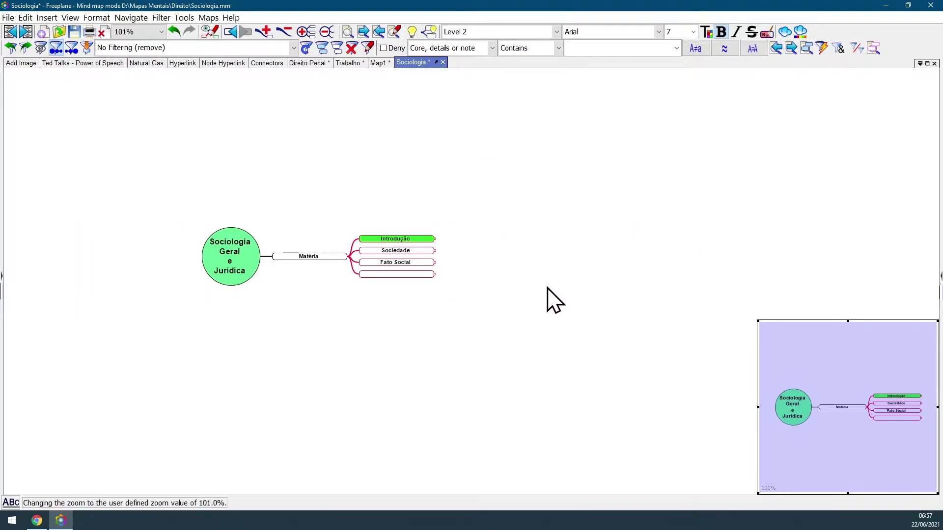
{"action": "scroll", "coordinate": [553, 300], "scroll_direction": "up", "scroll_amount": 5}
{"action": "scroll", "coordinate": [562, 302], "scroll_direction": "up", "scroll_amount": 3}
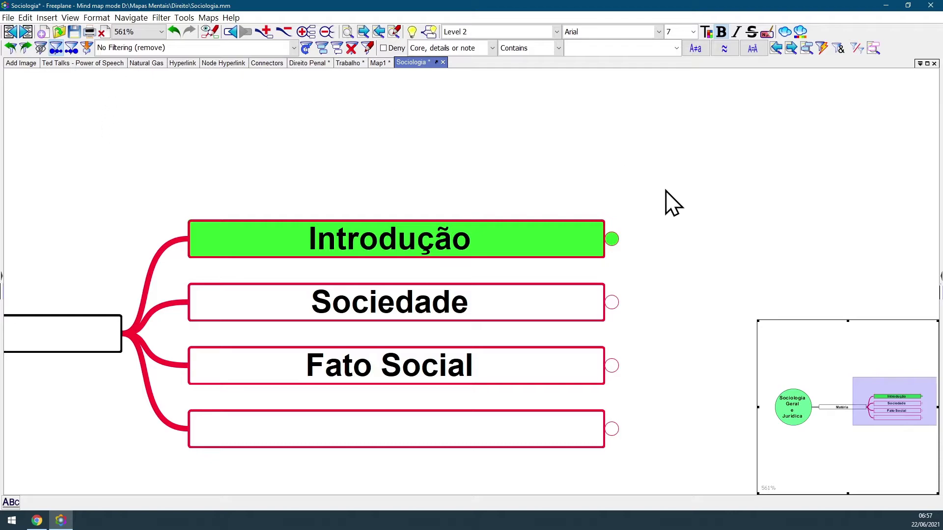
{"action": "scroll", "coordinate": [664, 376], "scroll_direction": "up", "scroll_amount": 5}
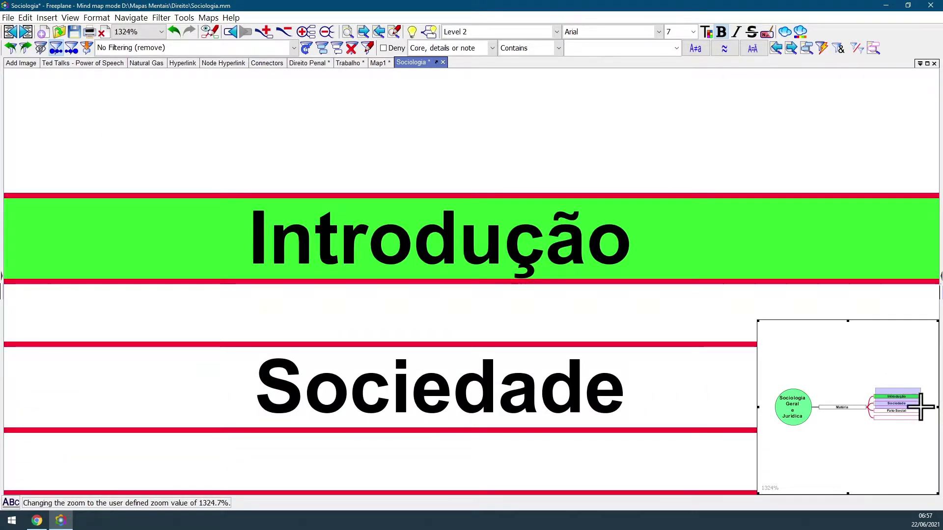
{"action": "scroll", "coordinate": [498, 305], "scroll_direction": "down", "scroll_amount": 4}
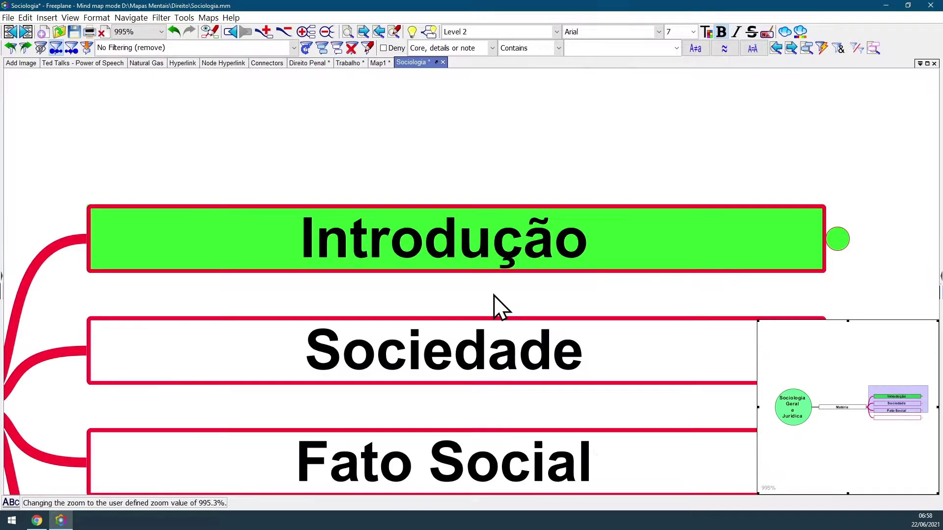
{"action": "scroll", "coordinate": [494, 294], "scroll_direction": "down", "scroll_amount": 5}
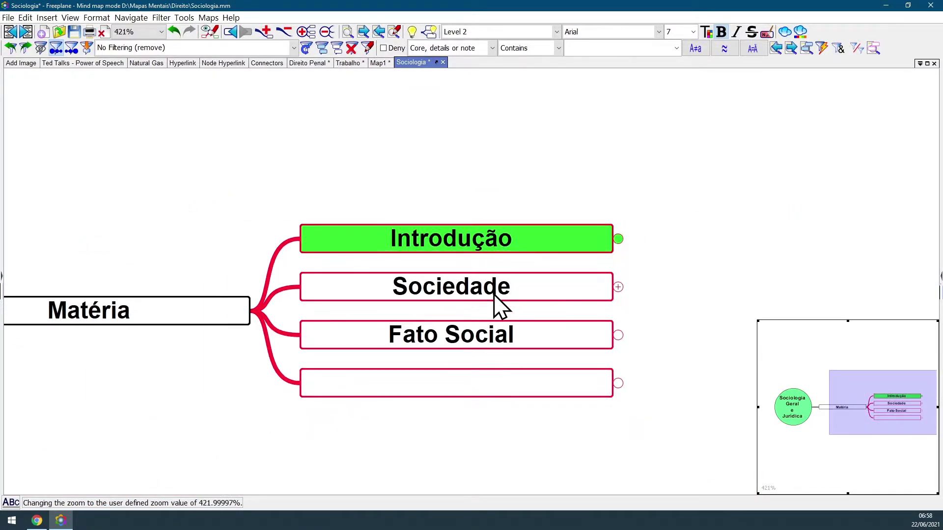
{"action": "scroll", "coordinate": [493, 294], "scroll_direction": "down", "scroll_amount": 2}
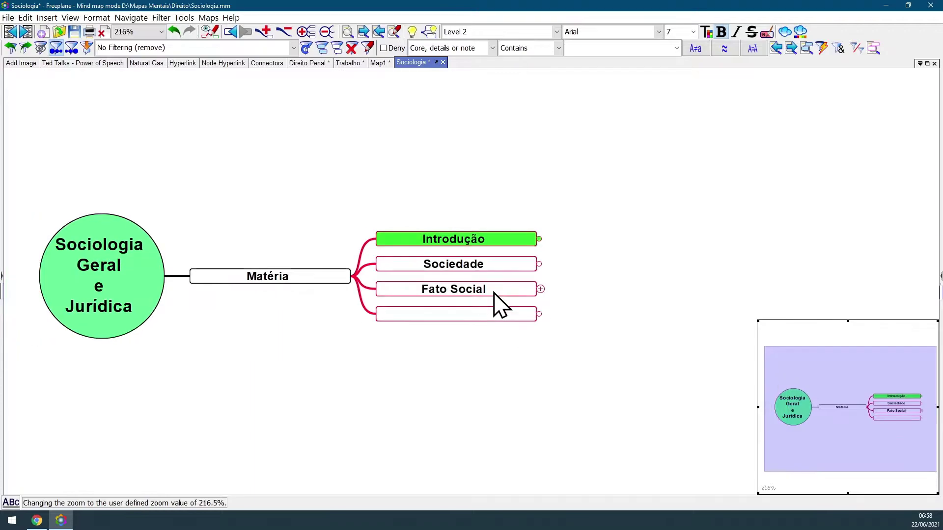
Step: Unfold the Matéria node to show all its sub-topics
{"action": "left_click_drag", "start_coordinate": [332, 332], "coordinate": [402, 339]}
{"action": "left_click", "coordinate": [313, 287]}
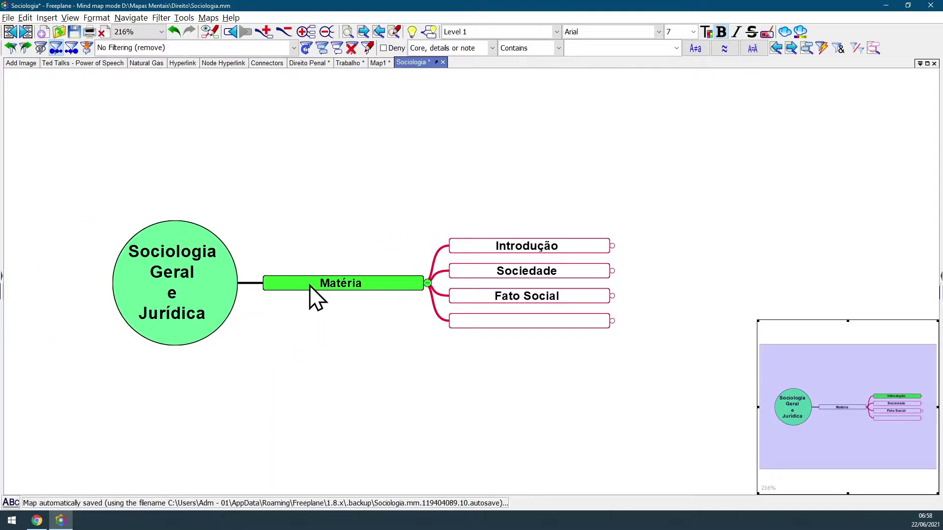
{"action": "key", "text": "alt+End"}
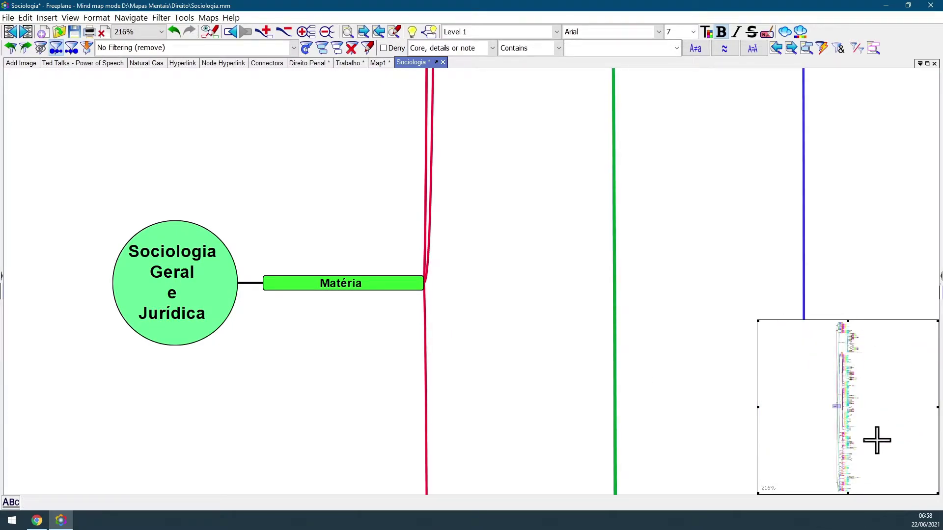
Step: Zoom out and reposition the visible area by clicking in the map overview
{"action": "scroll", "coordinate": [322, 312], "scroll_direction": "down", "scroll_amount": 3}
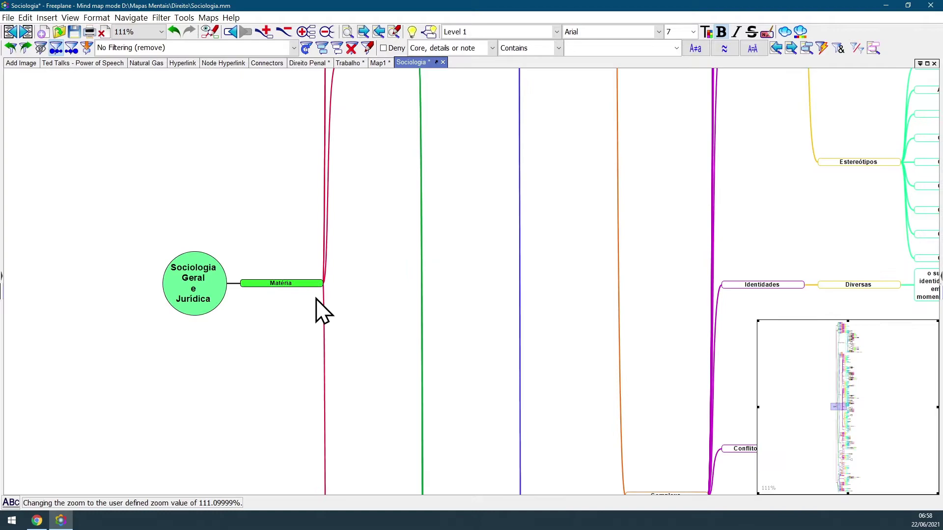
{"action": "scroll", "coordinate": [316, 298], "scroll_direction": "down", "scroll_amount": 4}
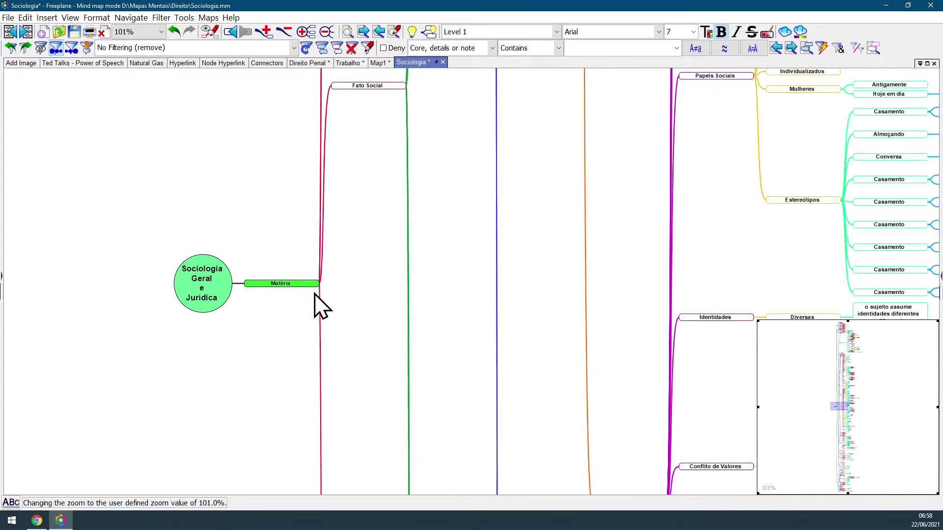
{"action": "scroll", "coordinate": [449, 322], "scroll_direction": "down", "scroll_amount": 1}
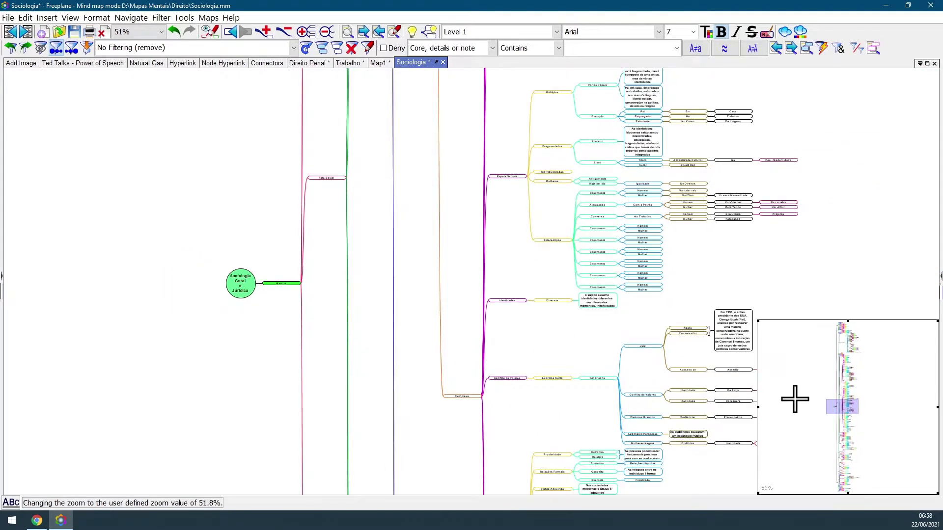
{"action": "left_click", "coordinate": [867, 405]}
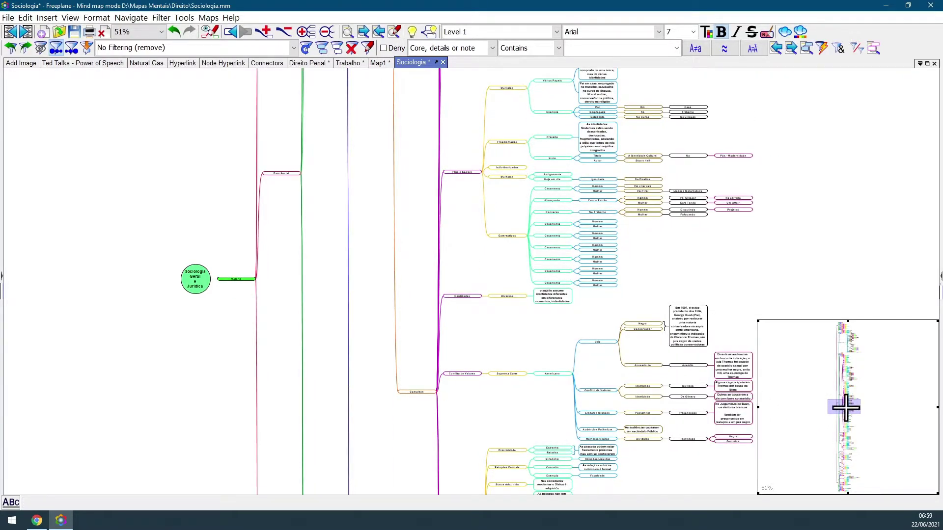
{"action": "scroll", "coordinate": [865, 437], "scroll_direction": "down", "scroll_amount": 1}
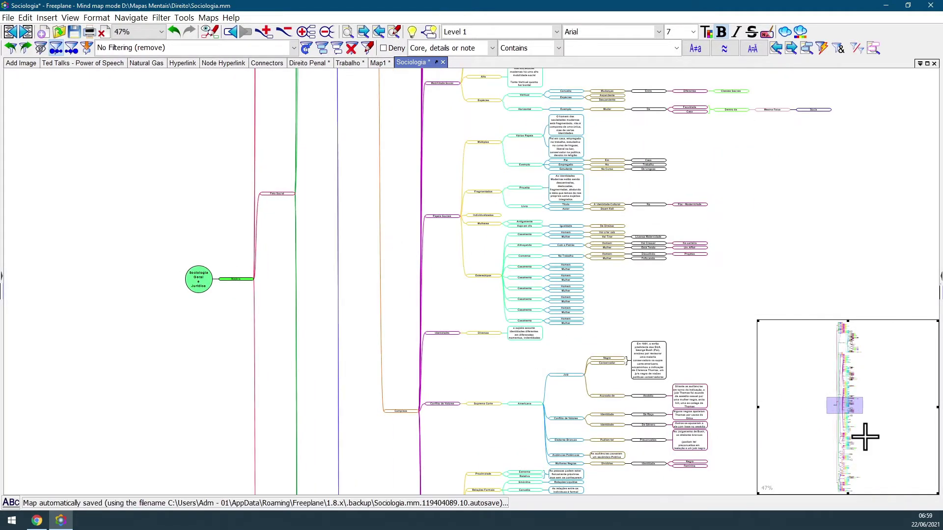
Step: Pan the map via the overview viewport box, from upper branches down to Sociedade
{"action": "left_click", "coordinate": [845, 388]}
{"action": "left_click_drag", "start_coordinate": [844, 376], "coordinate": [844, 324]}
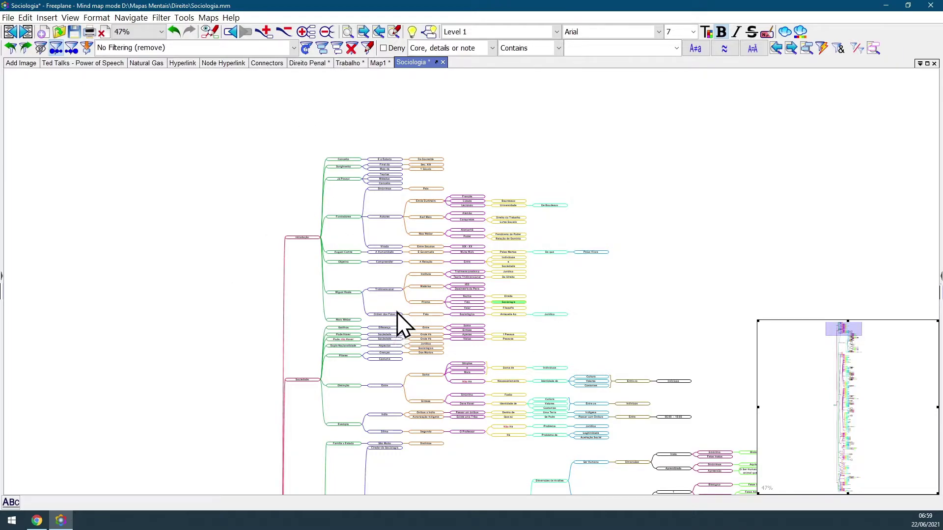
{"action": "left_click_drag", "start_coordinate": [842, 328], "coordinate": [842, 410]}
Step: Zoom the map in to 244% on the Sociologia Geral e Jurídica root
{"action": "scroll", "coordinate": [842, 406], "scroll_direction": "down", "scroll_amount": 1}
{"action": "scroll", "coordinate": [447, 334], "scroll_direction": "down", "scroll_amount": 3}
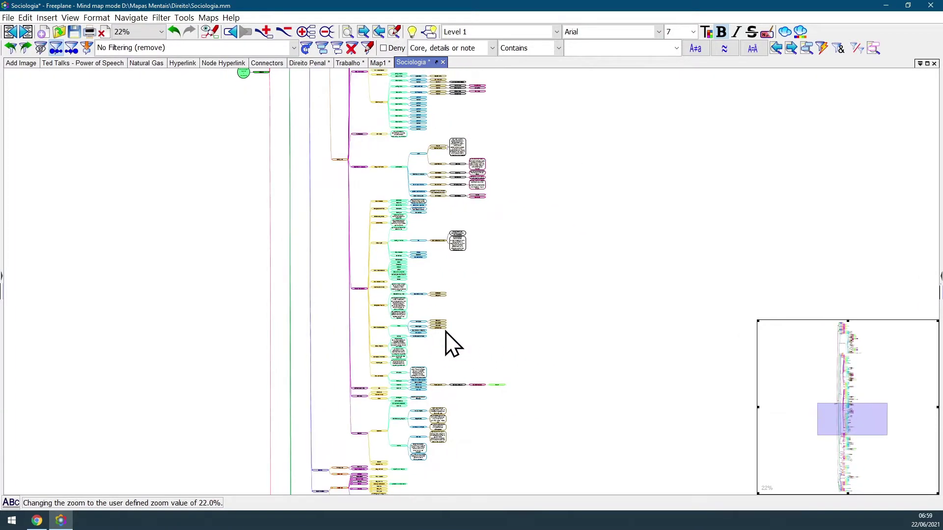
{"action": "scroll", "coordinate": [446, 337], "scroll_direction": "down", "scroll_amount": 1}
{"action": "mouse_move", "coordinate": [840, 418]}
{"action": "left_mouse_down"}
{"action": "mouse_move", "coordinate": [842, 474]}
{"action": "mouse_move", "coordinate": [843, 405]}
{"action": "left_mouse_up"}
{"action": "scroll", "coordinate": [844, 404], "scroll_direction": "up", "scroll_amount": 4}
{"action": "scroll", "coordinate": [845, 408], "scroll_direction": "up", "scroll_amount": 5}
{"action": "scroll", "coordinate": [718, 314], "scroll_direction": "up", "scroll_amount": 1}
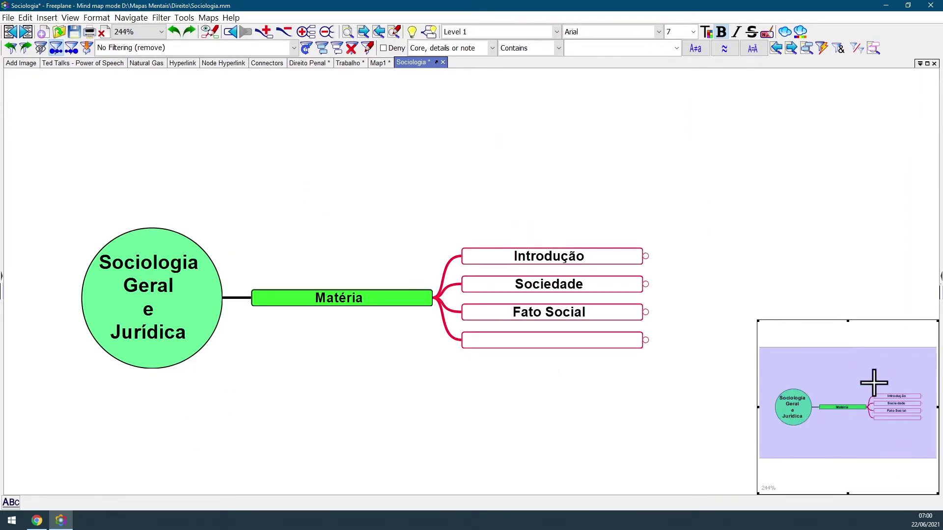
{"action": "left_click_drag", "start_coordinate": [756, 352], "coordinate": [663, 179]}
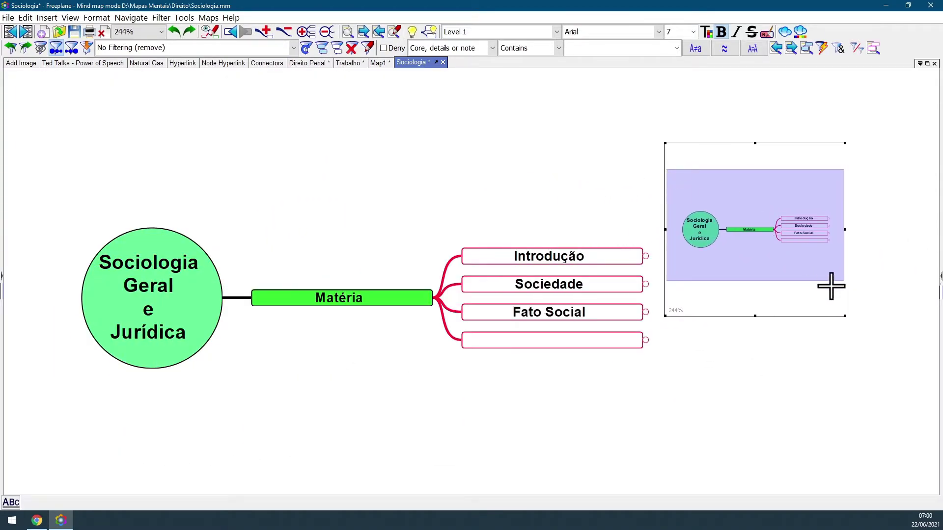
{"action": "left_click", "coordinate": [846, 317]}
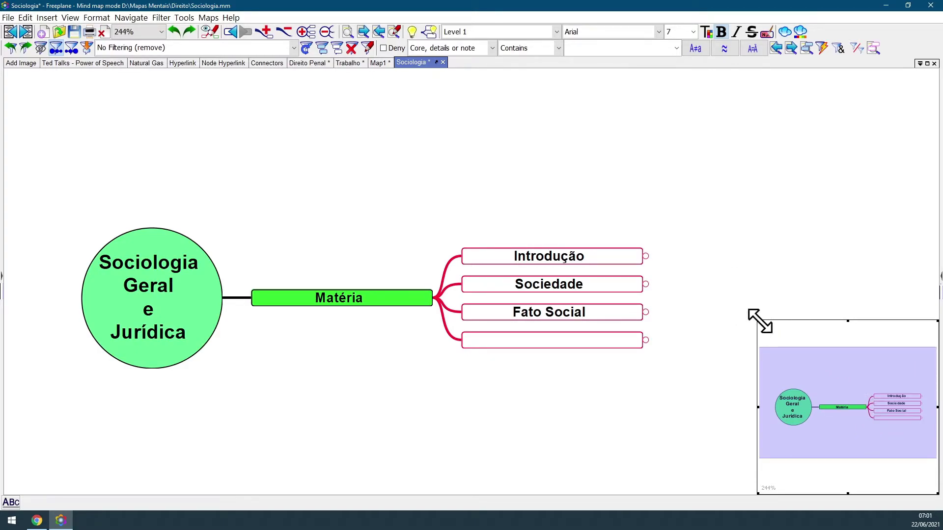
{"action": "left_click_drag", "start_coordinate": [759, 323], "coordinate": [7, 240]}
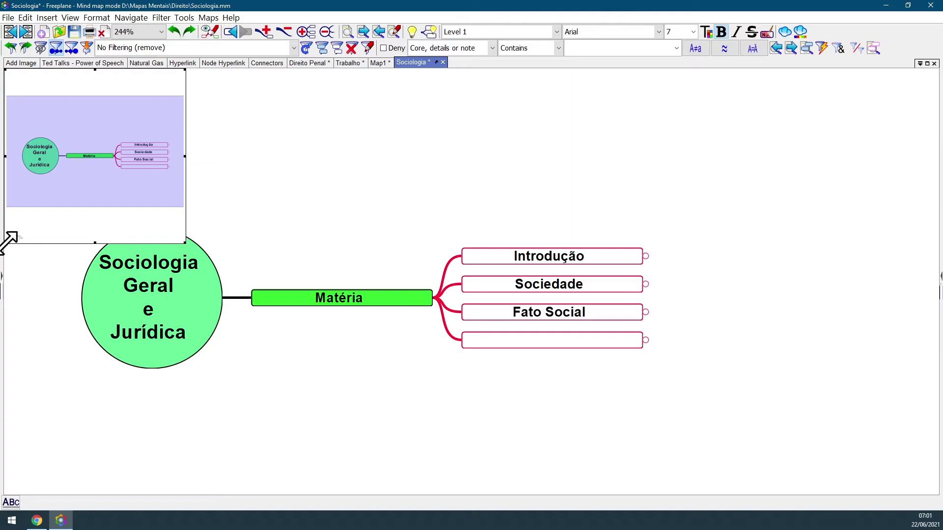
{"action": "left_click", "coordinate": [239, 334]}
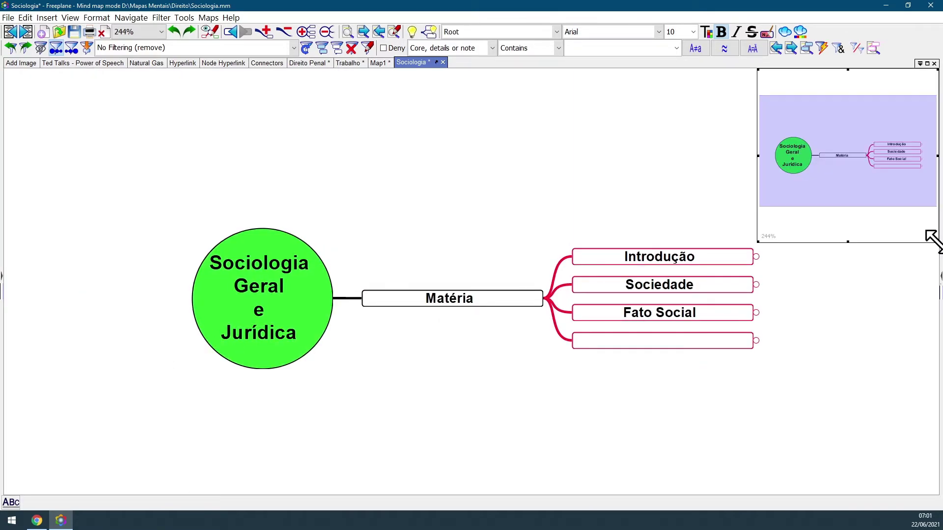
{"action": "left_click_drag", "start_coordinate": [933, 241], "coordinate": [804, 305]}
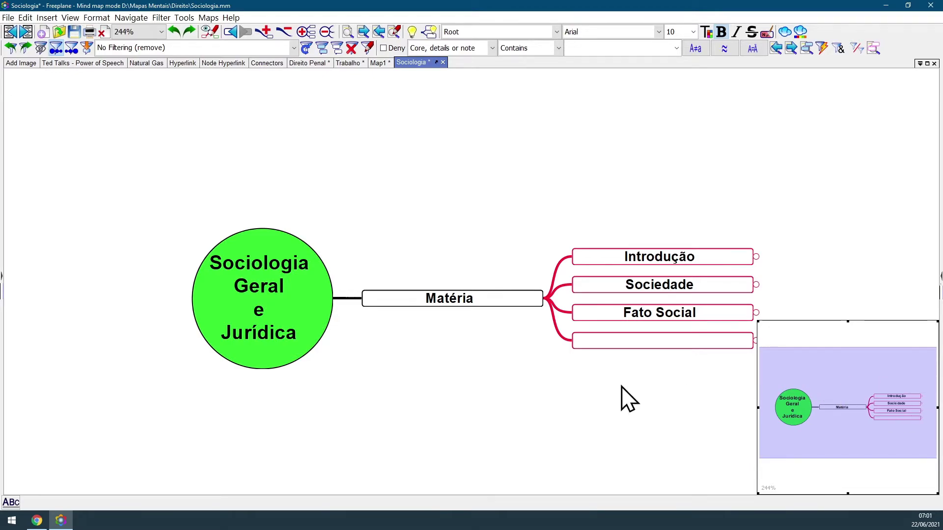
{"action": "left_click", "coordinate": [890, 419]}
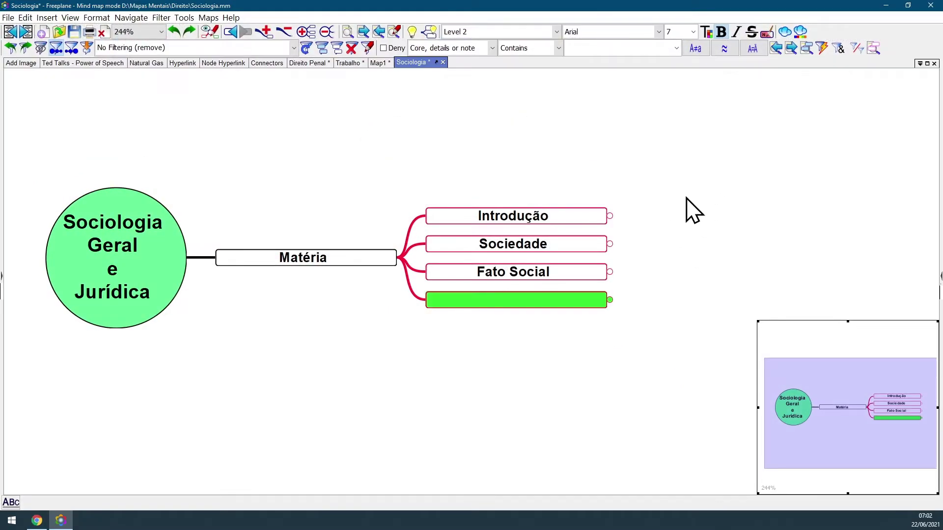
Step: Untick Map overview in the canvas context menu to hide the panel
{"action": "right_click", "coordinate": [712, 187]}
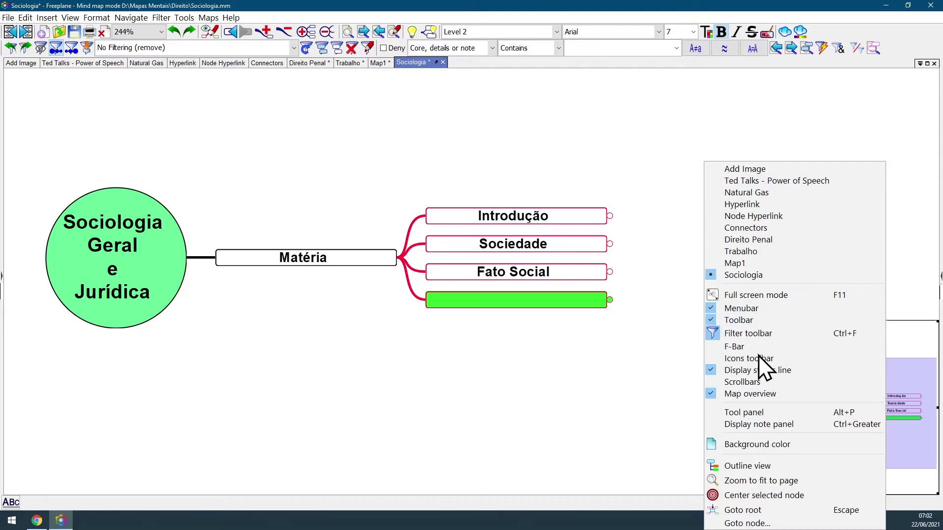
{"action": "left_click", "coordinate": [763, 396]}
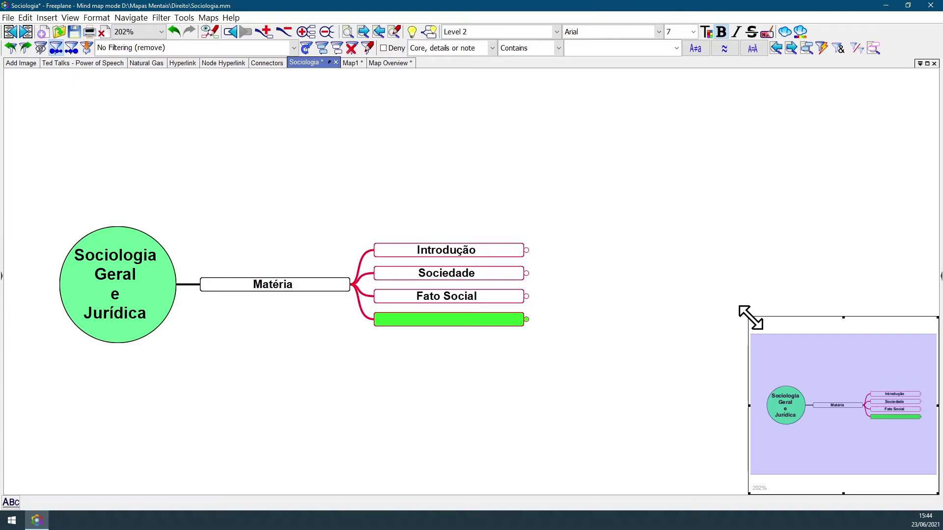
Step: Enlarge the overview panel from its top-left corner, then shrink it into the bottom-right corner
{"action": "left_click_drag", "start_coordinate": [751, 317], "coordinate": [554, 127]}
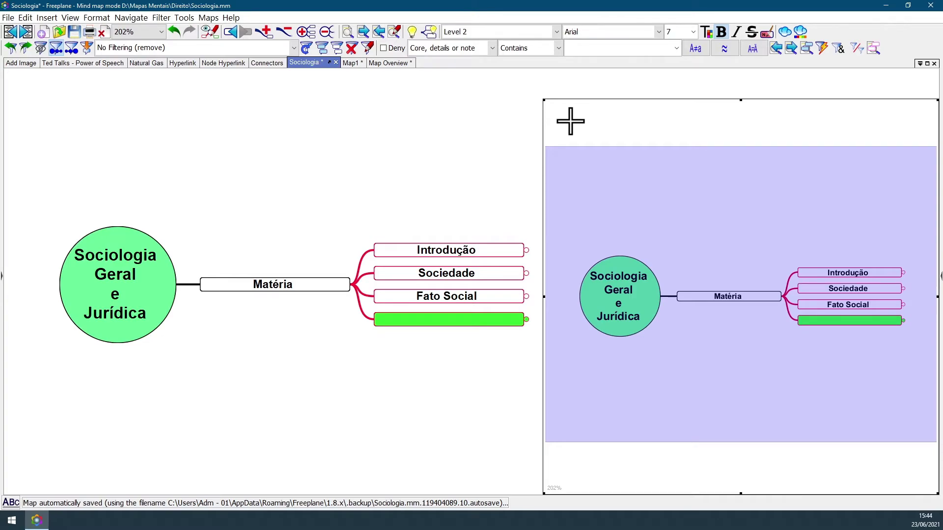
{"action": "left_click_drag", "start_coordinate": [573, 116], "coordinate": [800, 419]}
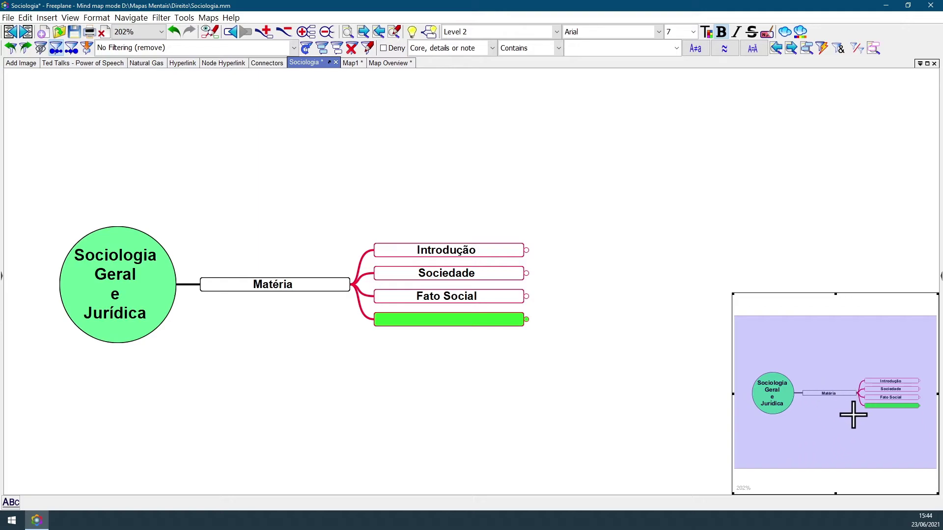
{"action": "scroll", "coordinate": [817, 383], "scroll_direction": "up", "scroll_amount": 3}
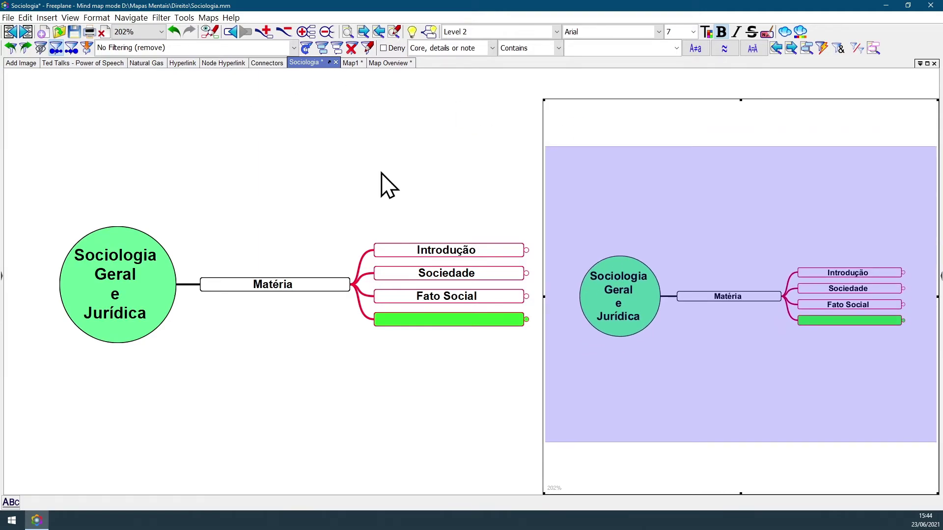
{"action": "left_click_drag", "start_coordinate": [544, 100], "coordinate": [767, 337]}
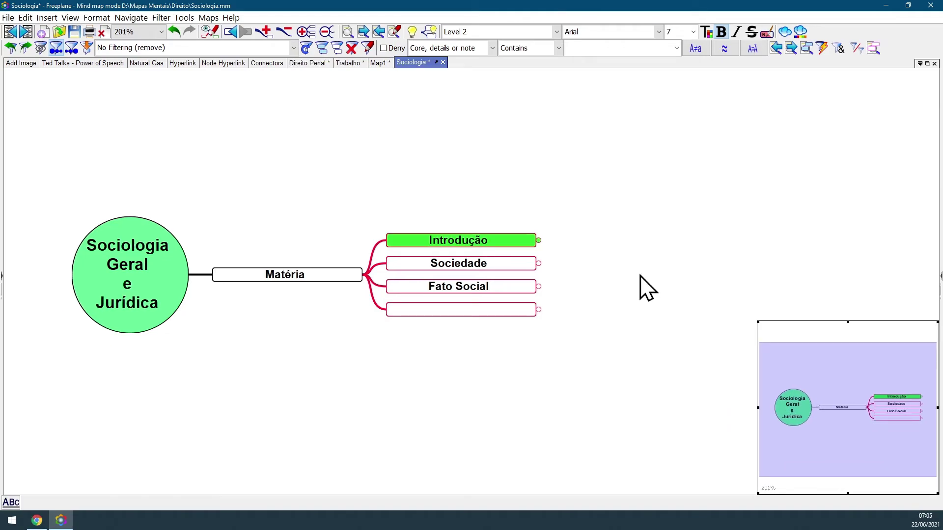
Step: Search the Command Search (Ctrl+F1) for 'overview'
{"action": "key", "text": "ctrl+F1"}
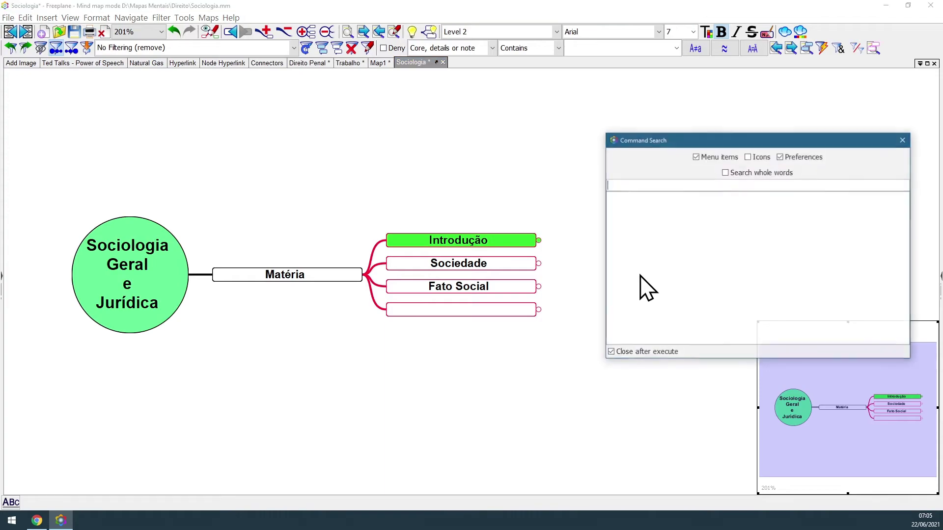
{"action": "type", "text": "overview"}
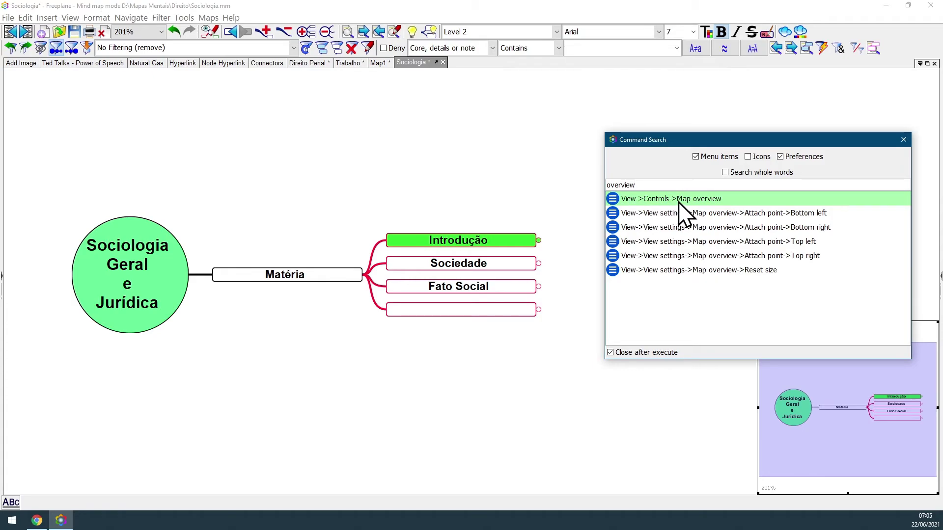
Step: Begin assigning a new shortcut key to View > Controls > Map overview
{"action": "left_click", "coordinate": [69, 18]}
{"action": "mouse_move", "coordinate": [167, 69]}
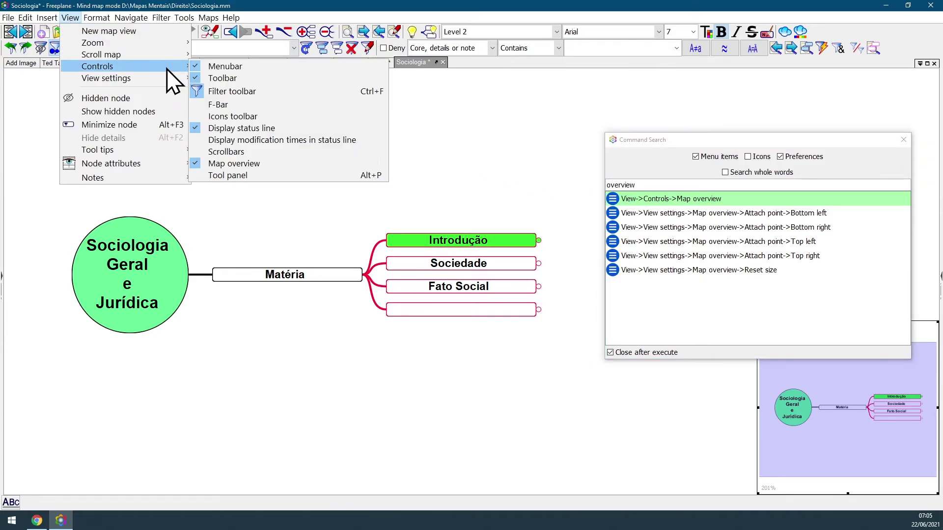
{"action": "left_click", "coordinate": [280, 165], "text": "ctrl"}
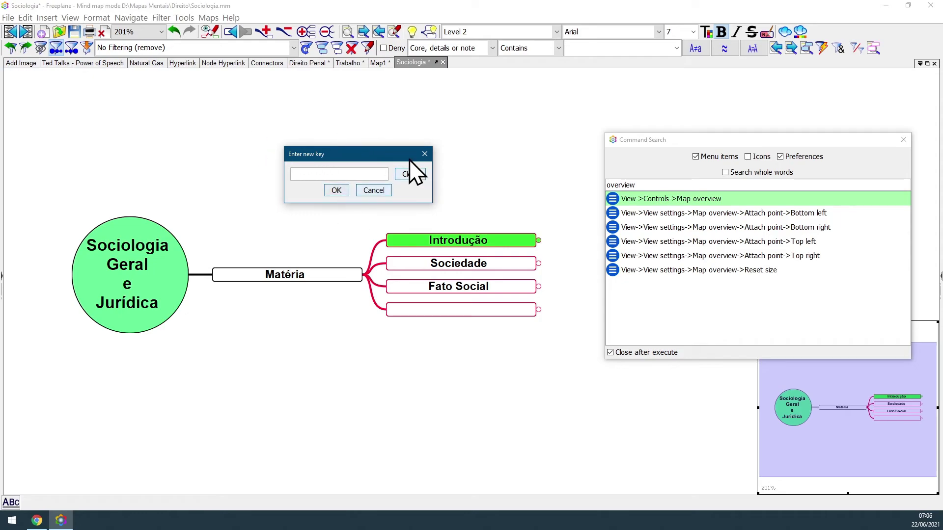